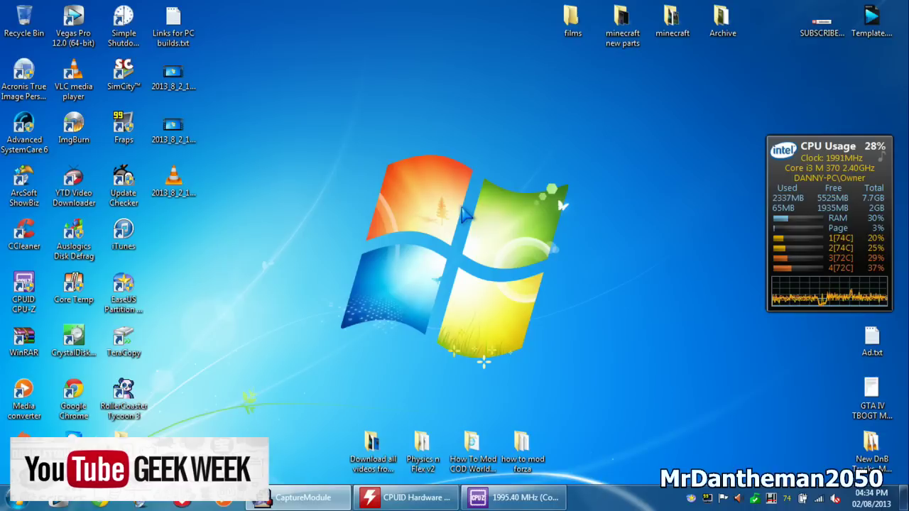
Open the advanced power settings of the "Overheating Badly, Hot Day?" power plan
left_click(802, 497)
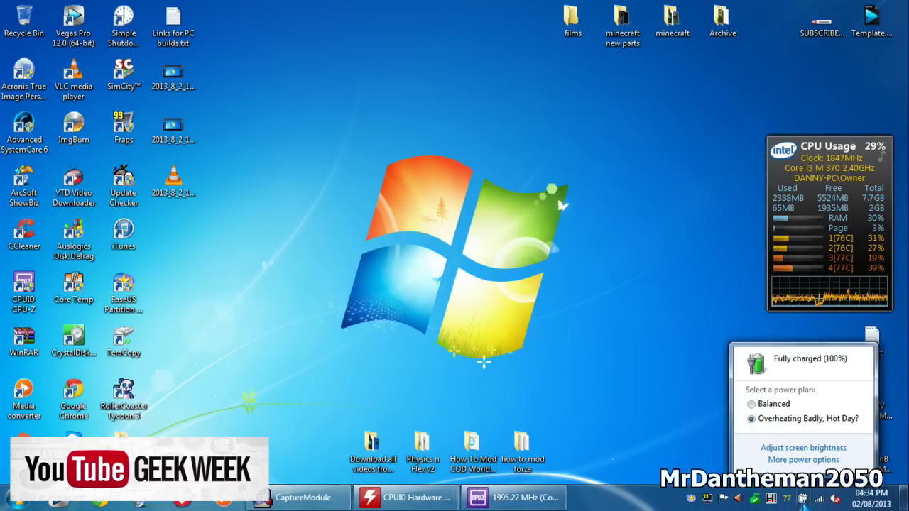
left_click(791, 460)
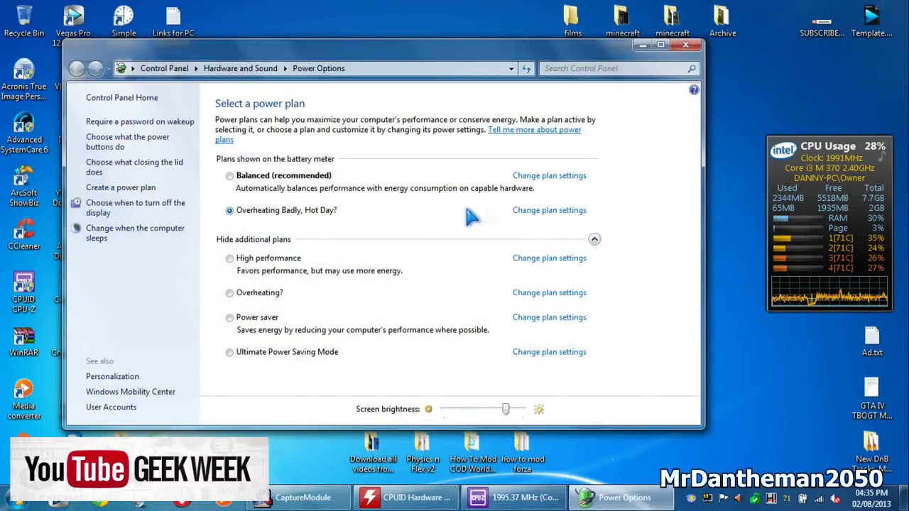
left_click(556, 215)
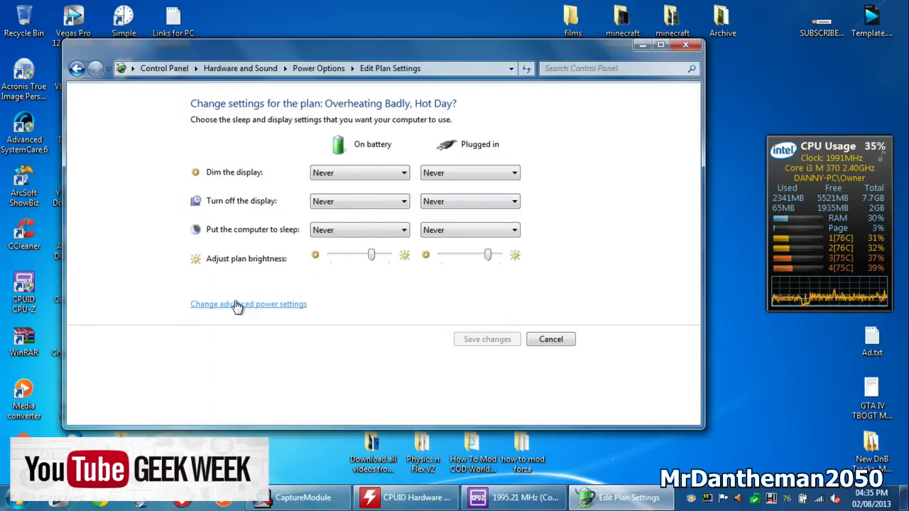
left_click(238, 305)
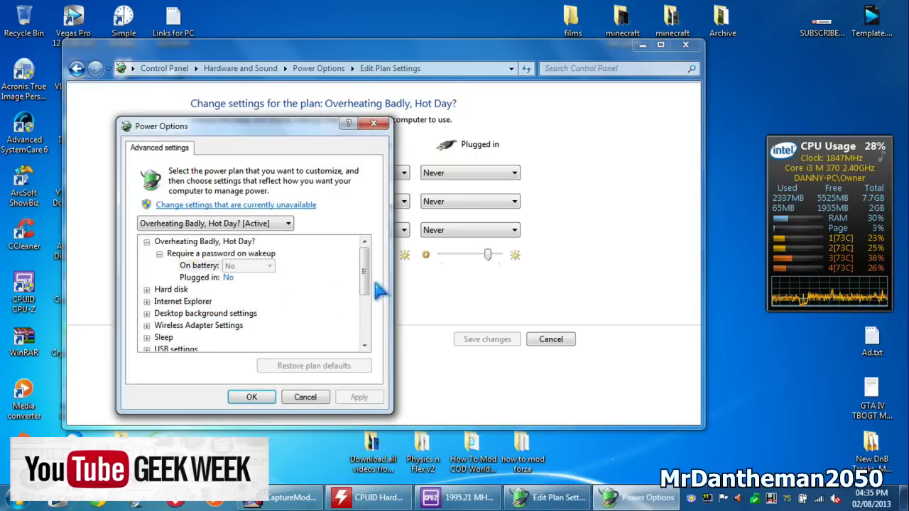
Expand Processor power management to review the minimum processor state, system cooling policy and maximum processor state for battery and plugged-in use
left_click_drag(366, 284, 366, 330)
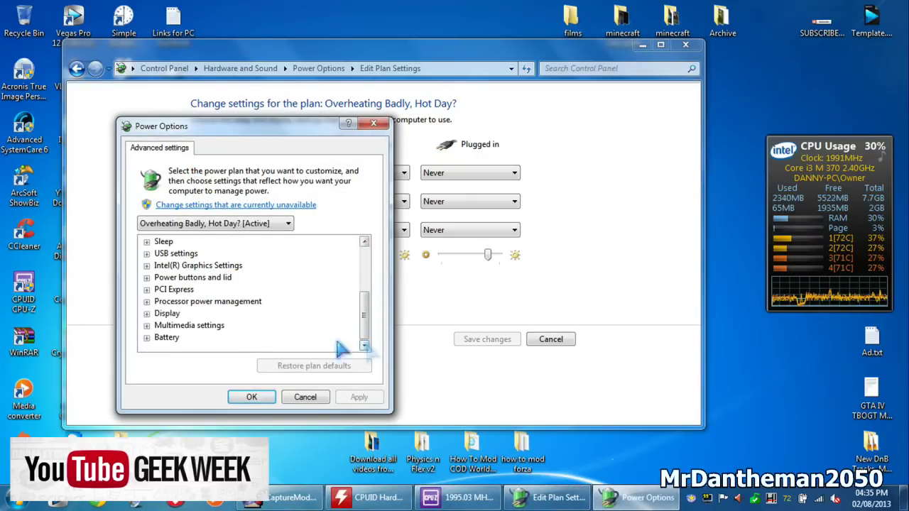
left_click(147, 301)
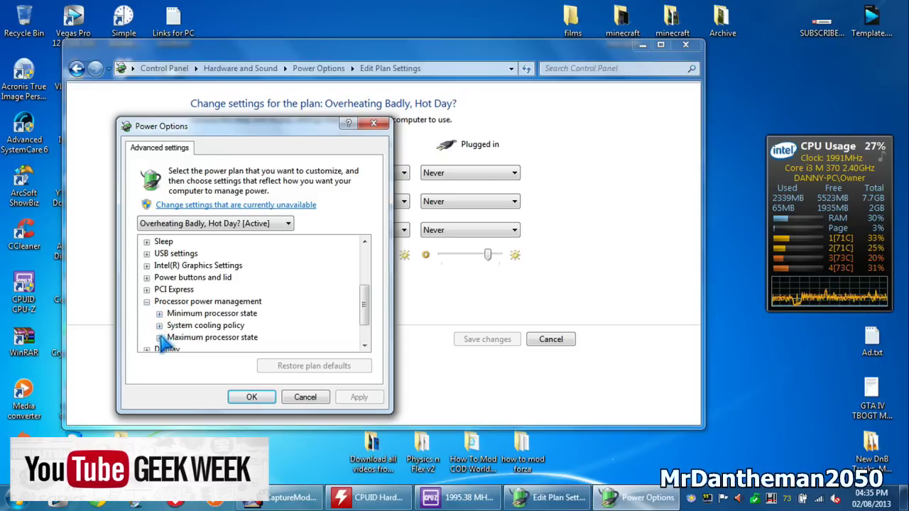
left_click(188, 341)
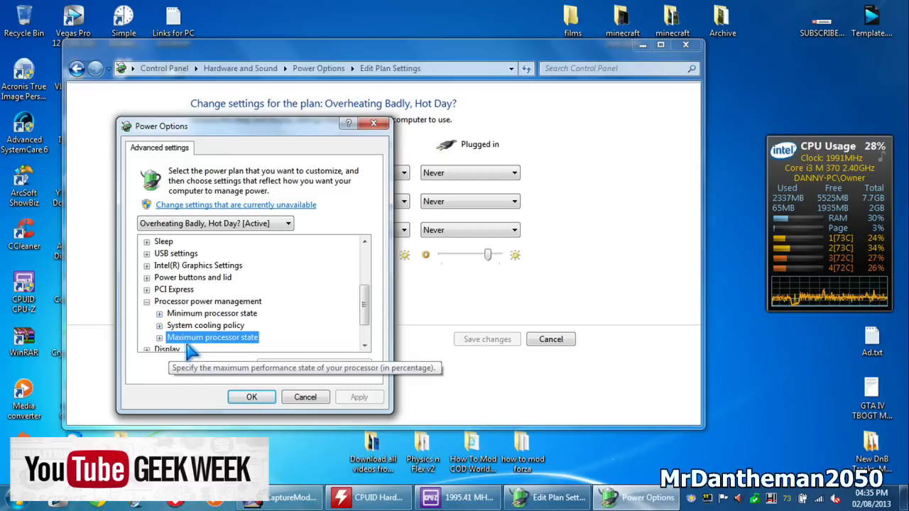
key("Right")
key("Up")
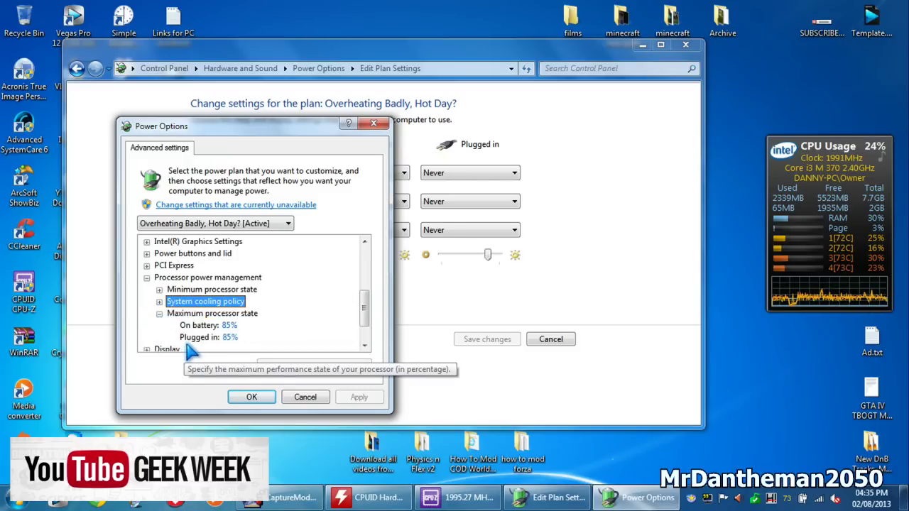
key("Right")
key("Up")
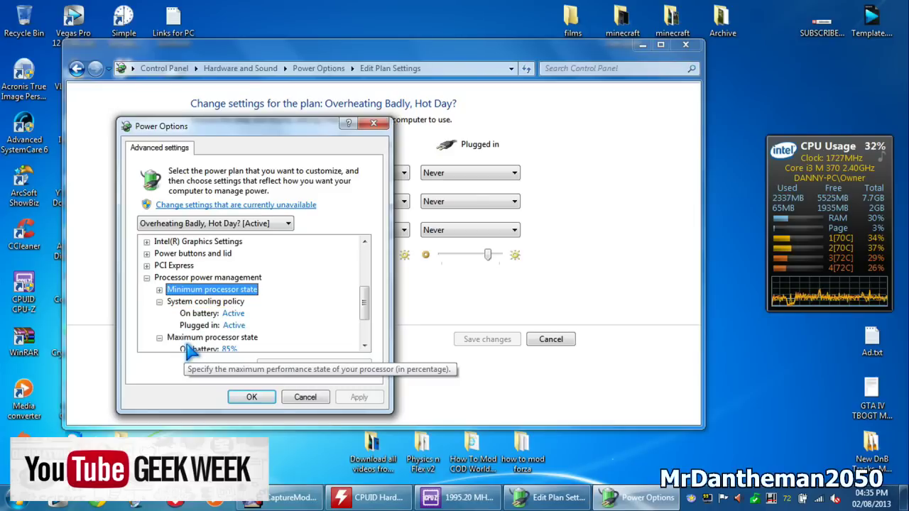
key("Right")
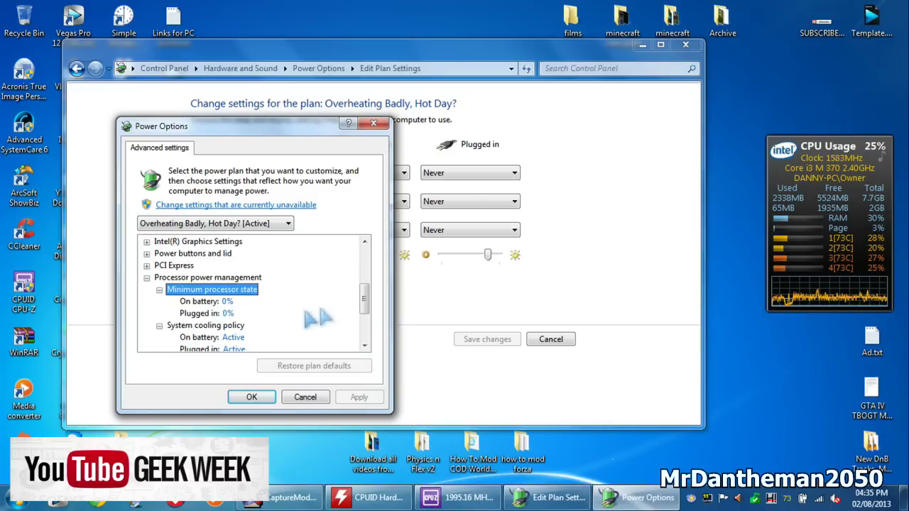
left_click_drag(367, 301, 363, 315)
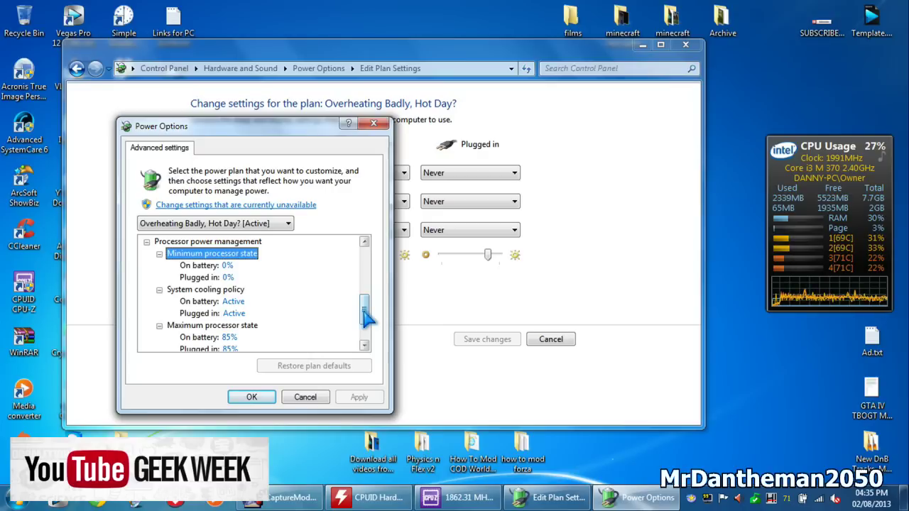
left_click(365, 346)
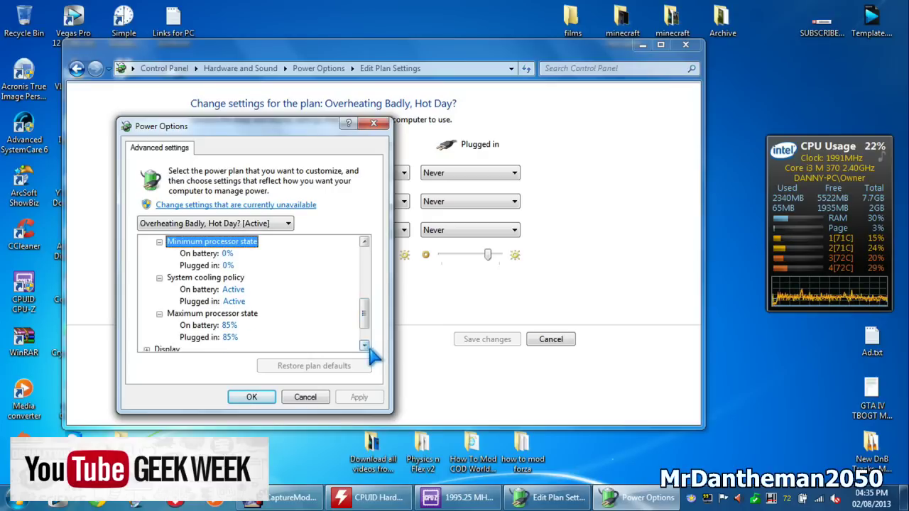
Set the on-battery maximum processor state to 50%
left_click(237, 329)
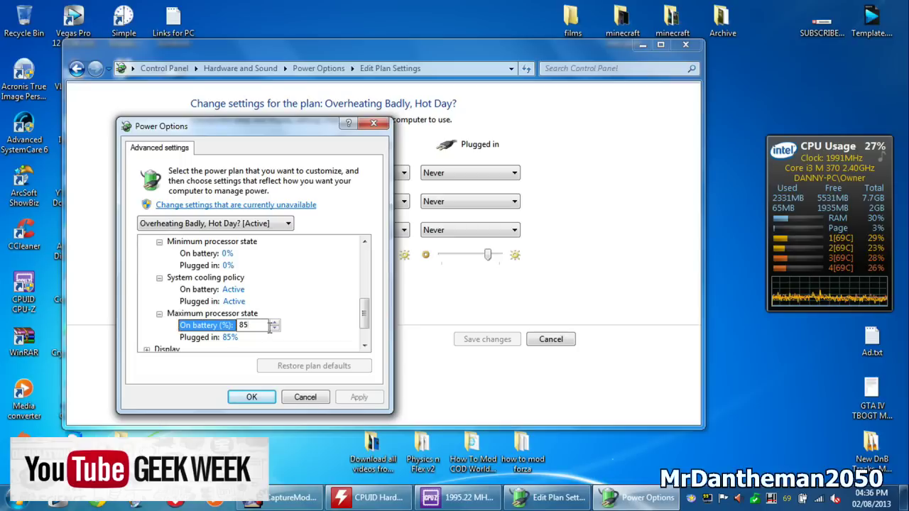
key("BackSpace")
key("BackSpace")
type("50")
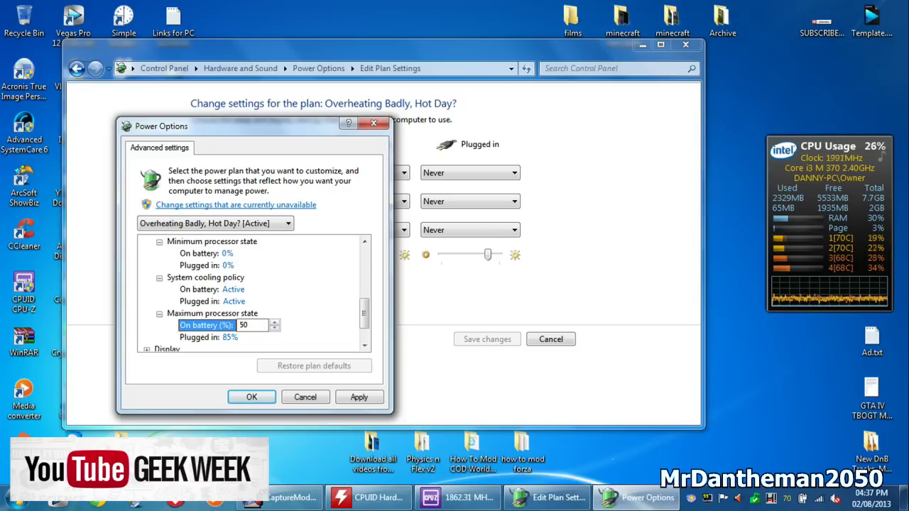
Set the on-battery maximum processor state to 85%, accept the advanced settings and close the power plan window
type("5")
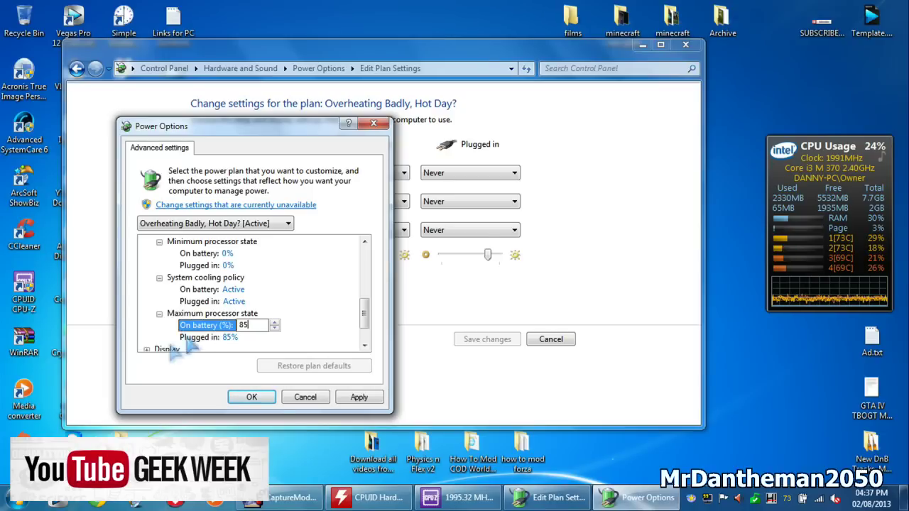
left_click(861, 499)
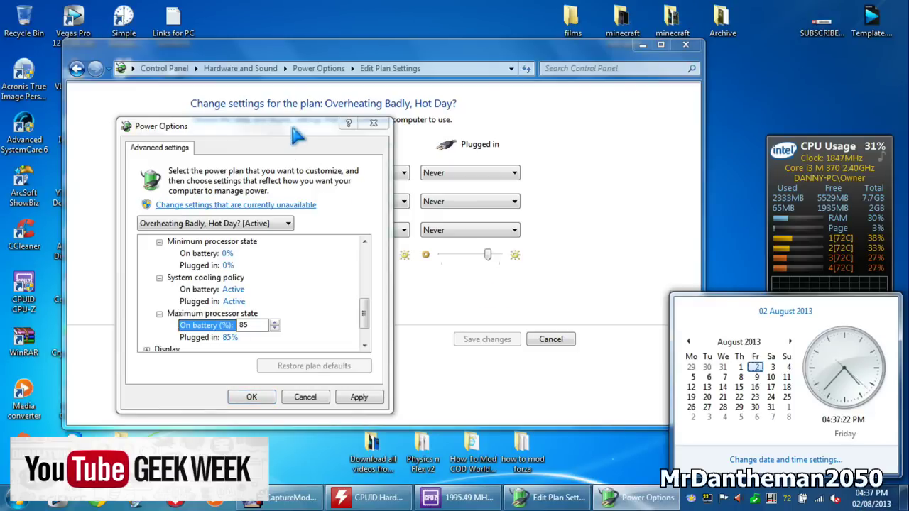
left_click_drag(296, 137, 299, 114)
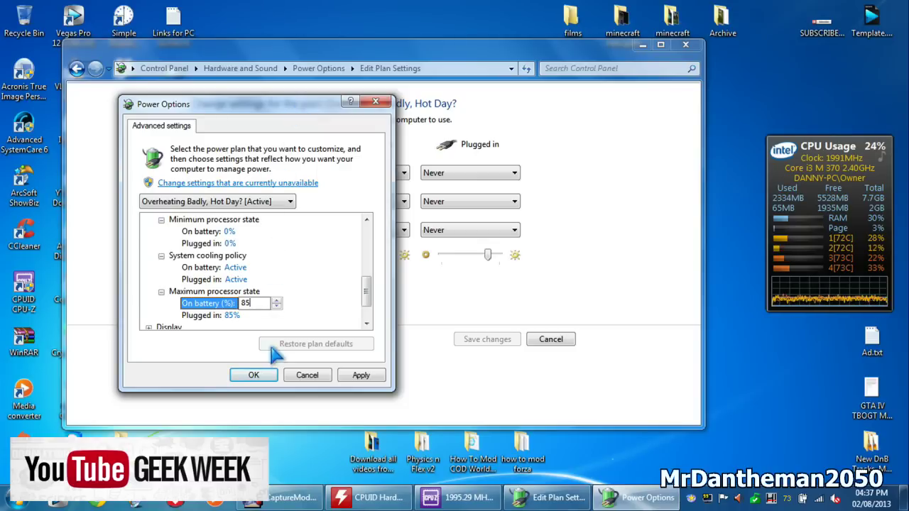
left_click(270, 376)
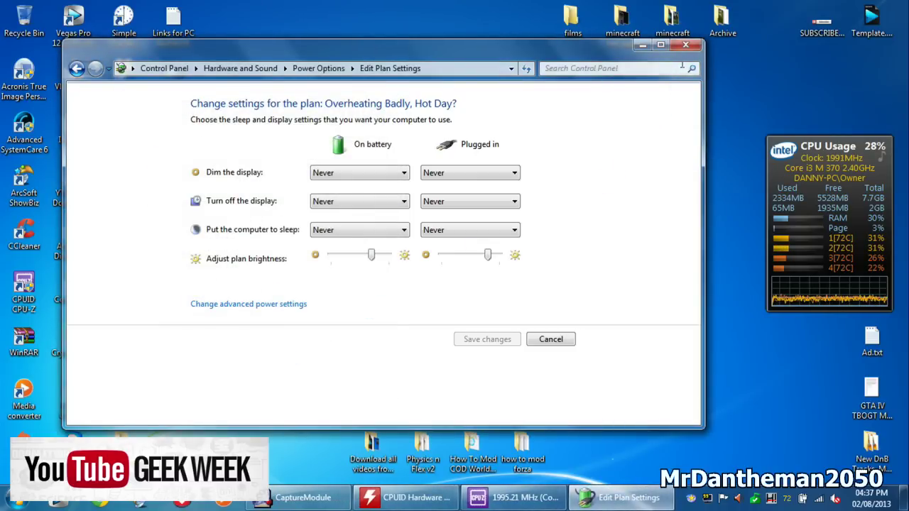
left_click(696, 46)
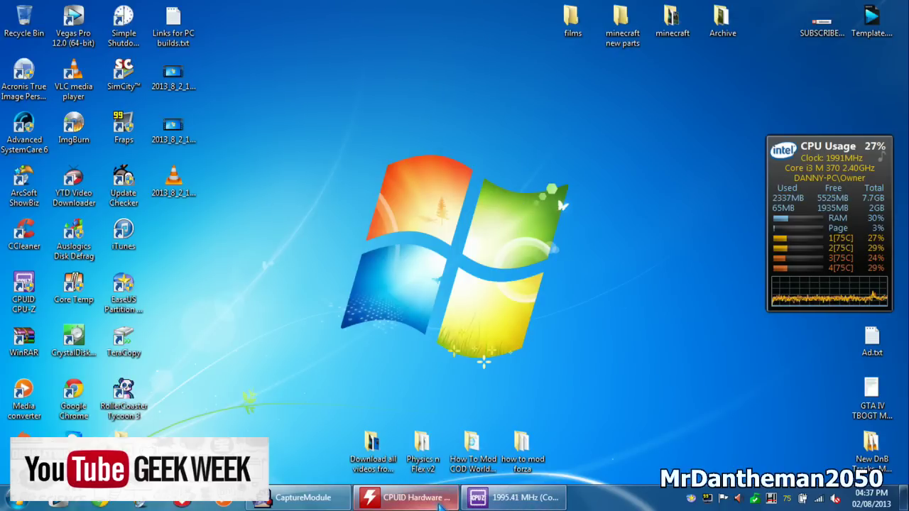
Switch to CPUID Hardware Monitor and CPU-Z to check the temperatures and processor clock, and close Hardware Monitor
left_click(440, 502)
left_click(501, 499)
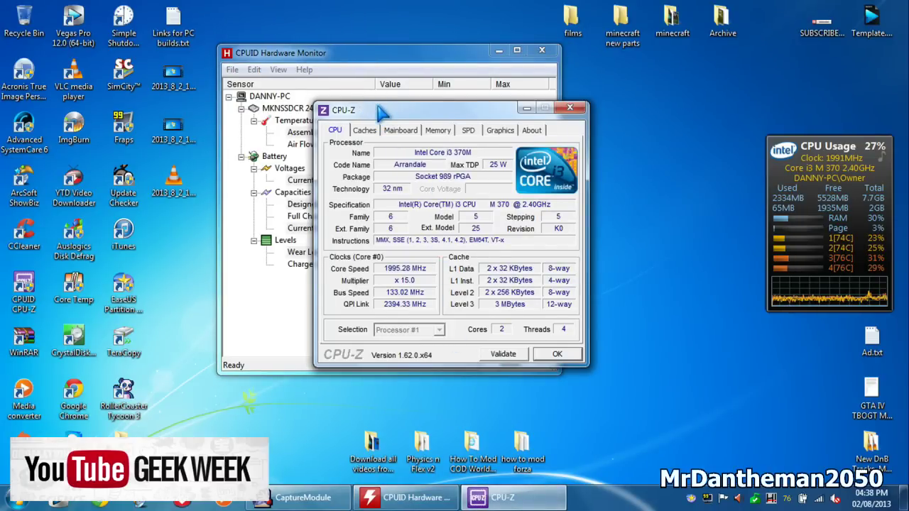
left_click_drag(381, 113, 363, 107)
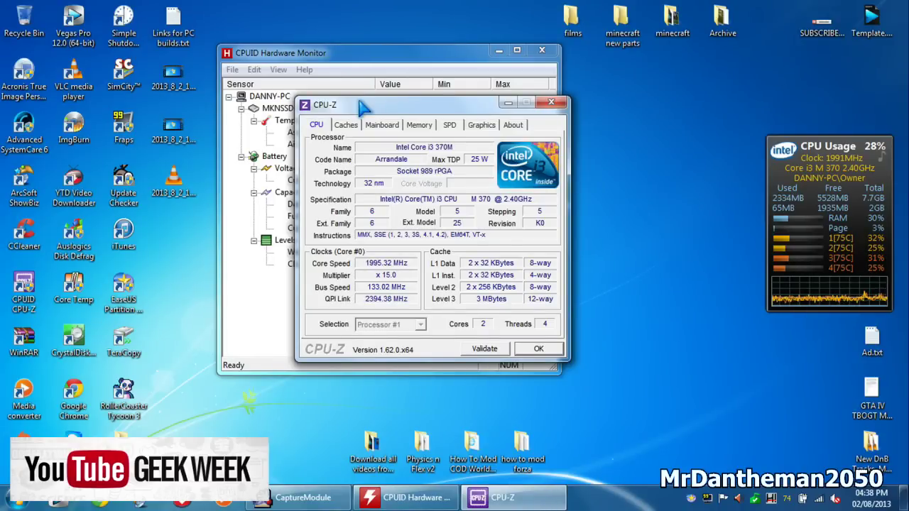
left_click(376, 66)
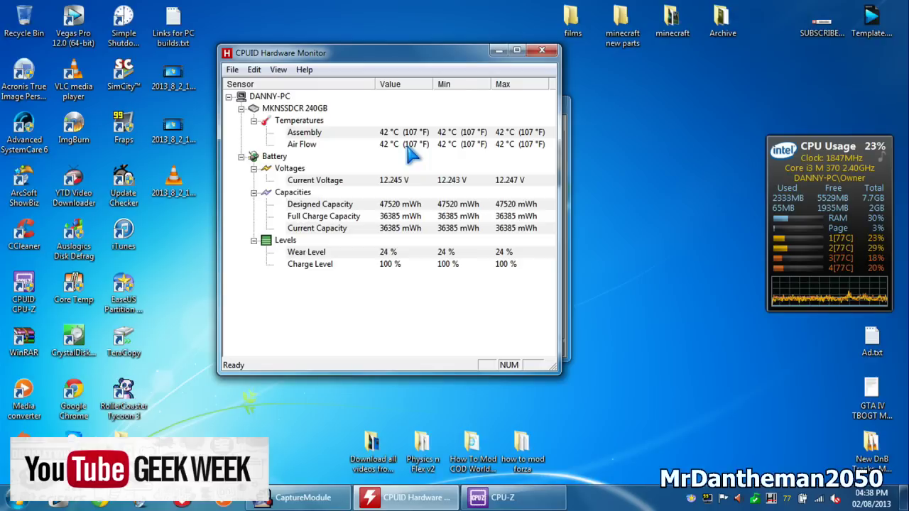
left_click(544, 54)
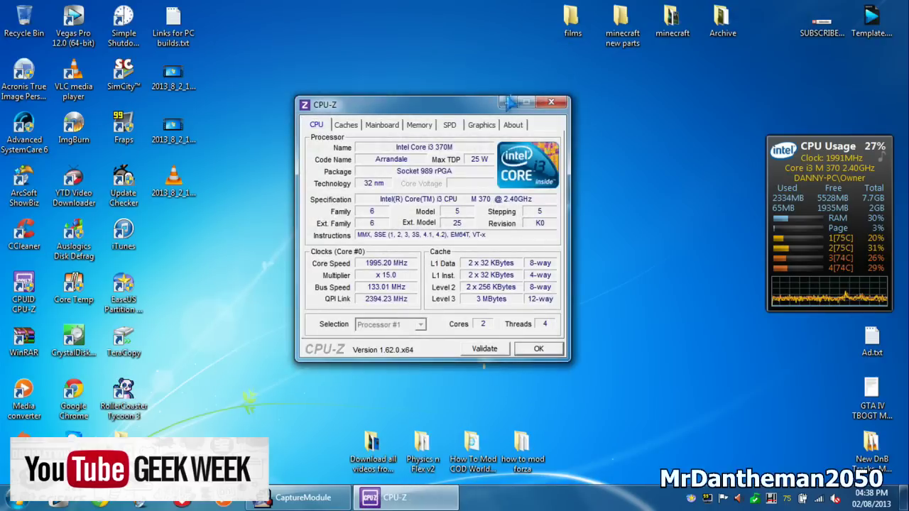
mouse_move(489, 111)
left_mouse_down()
mouse_move(455, 94)
mouse_move(530, 108)
mouse_move(507, 106)
left_mouse_up()
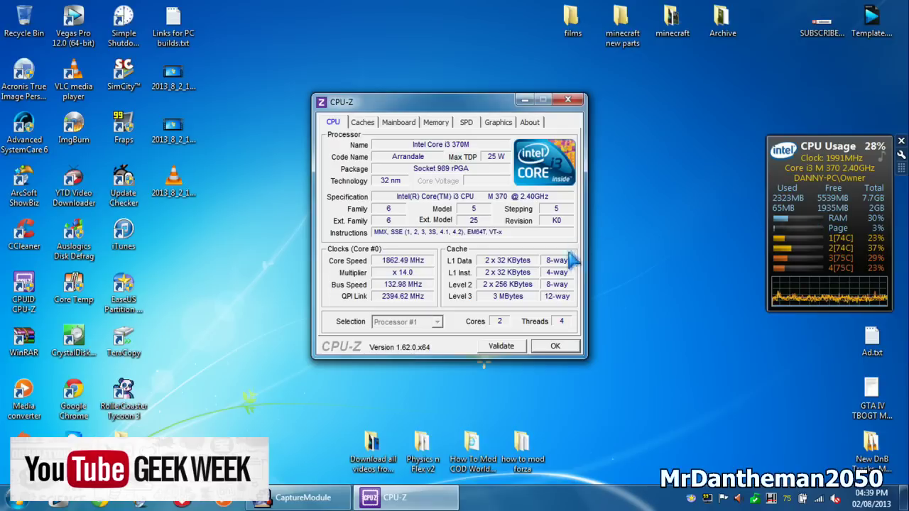
left_click_drag(502, 110, 492, 112)
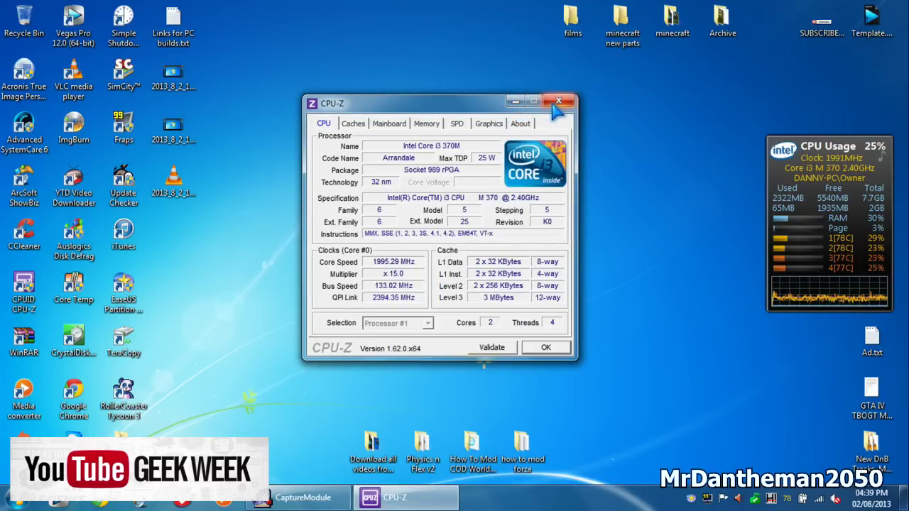